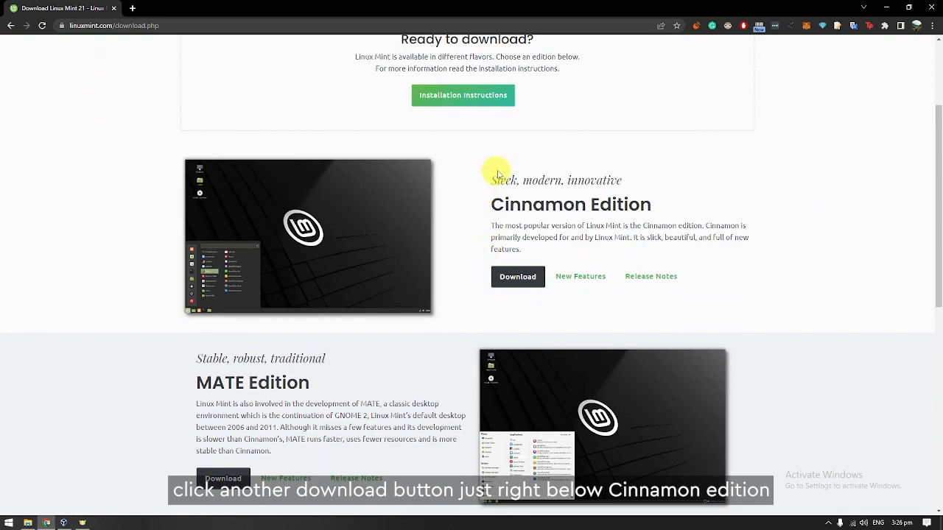
Download the Cinnamon Edition 64-bit ISO from the KoDDoS Hong Kong mirror.
{"action": "left_click", "coordinate": [527, 288]}
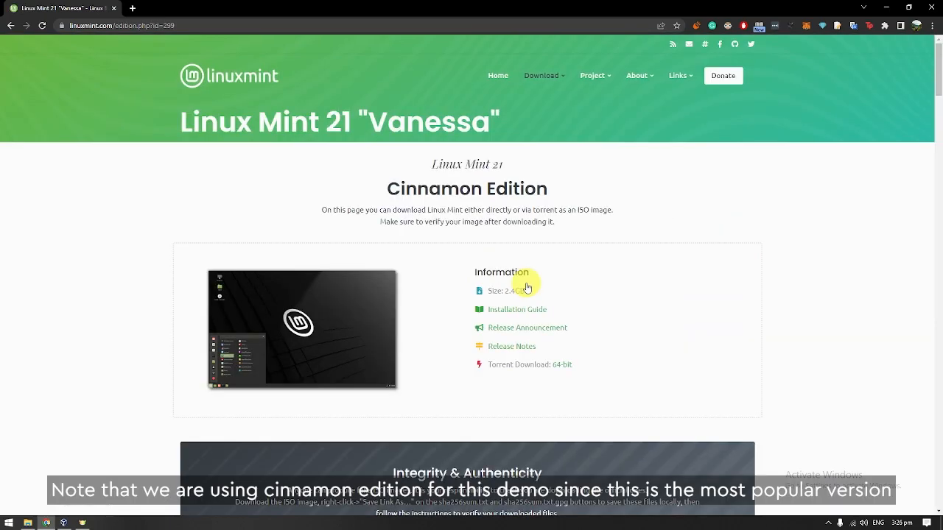
{"action": "scroll", "coordinate": [435, 262], "scroll_direction": "down", "scroll_amount": 3}
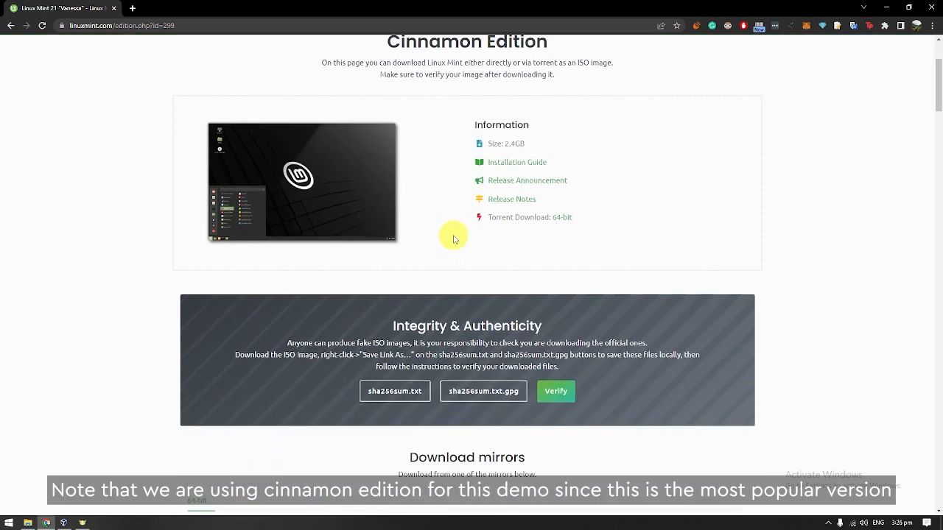
{"action": "scroll", "coordinate": [452, 236], "scroll_direction": "up", "scroll_amount": 1}
{"action": "scroll", "coordinate": [452, 228], "scroll_direction": "up", "scroll_amount": 1}
{"action": "scroll", "coordinate": [452, 228], "scroll_direction": "down", "scroll_amount": 5}
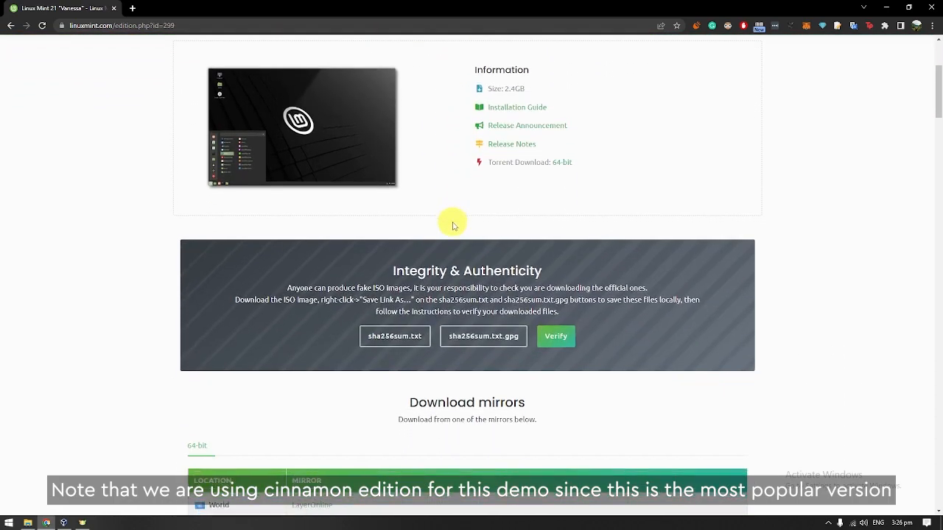
{"action": "scroll", "coordinate": [452, 229], "scroll_direction": "down", "scroll_amount": 3}
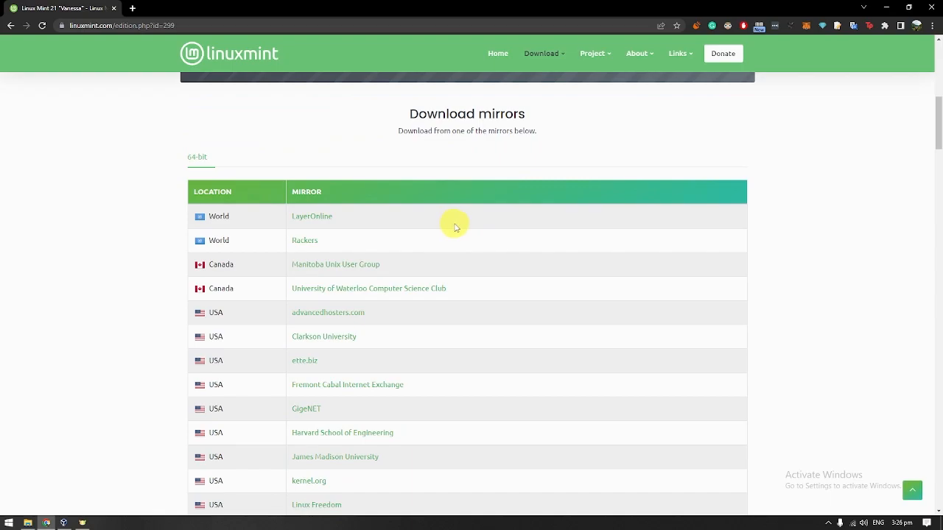
{"action": "scroll", "coordinate": [440, 236], "scroll_direction": "down", "scroll_amount": 1}
{"action": "scroll", "coordinate": [305, 221], "scroll_direction": "down", "scroll_amount": 3}
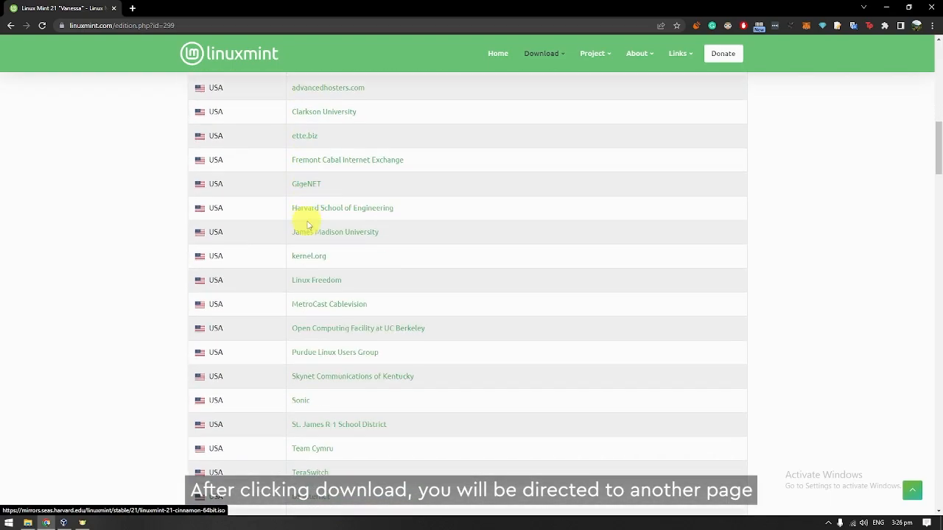
{"action": "scroll", "coordinate": [317, 259], "scroll_direction": "down", "scroll_amount": 7}
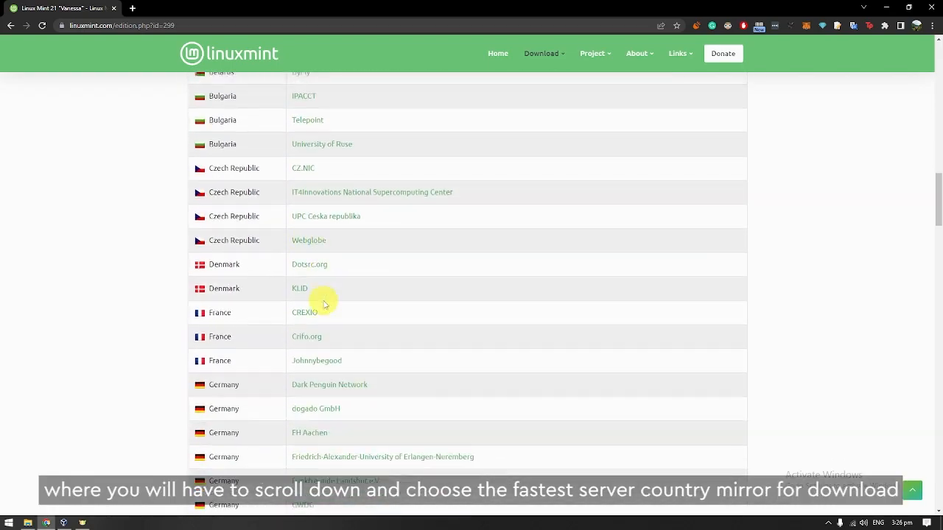
{"action": "scroll", "coordinate": [327, 322], "scroll_direction": "down", "scroll_amount": 12}
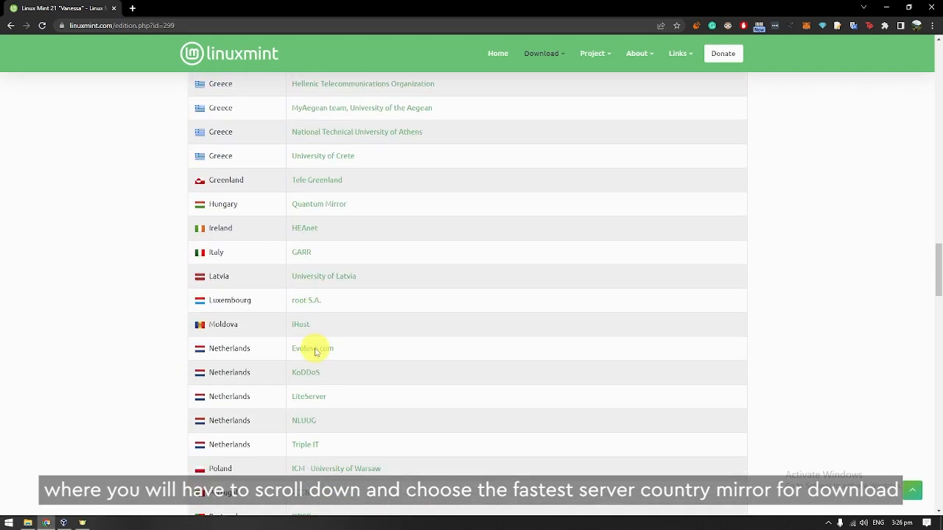
{"action": "scroll", "coordinate": [313, 349], "scroll_direction": "down", "scroll_amount": 5}
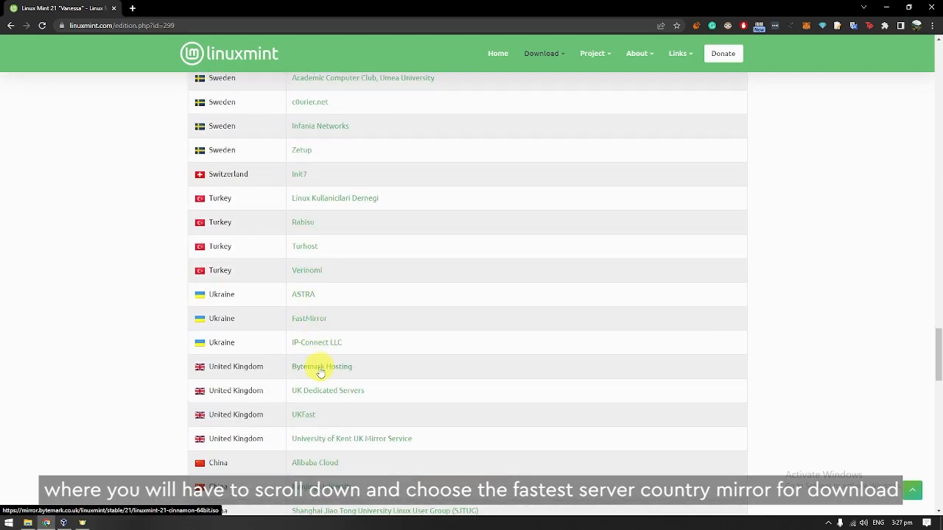
{"action": "scroll", "coordinate": [321, 394], "scroll_direction": "down", "scroll_amount": 3}
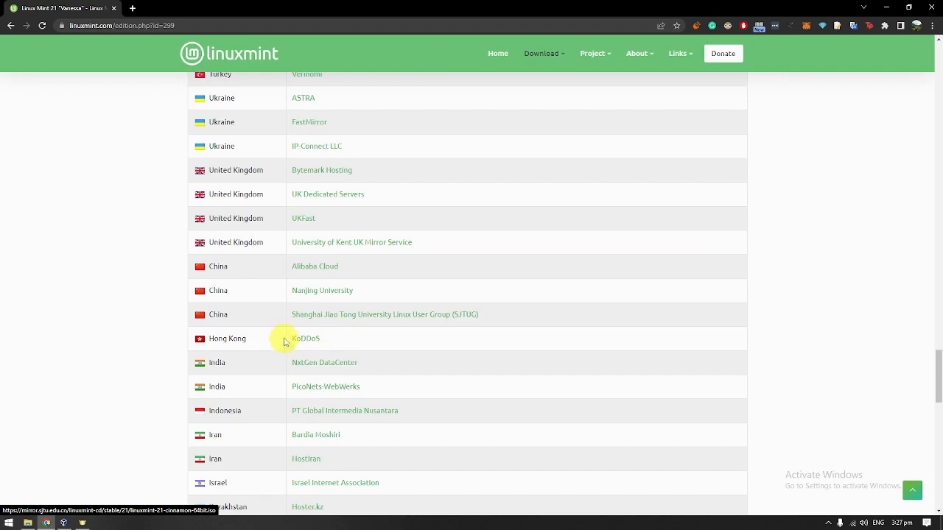
{"action": "left_click", "coordinate": [307, 340]}
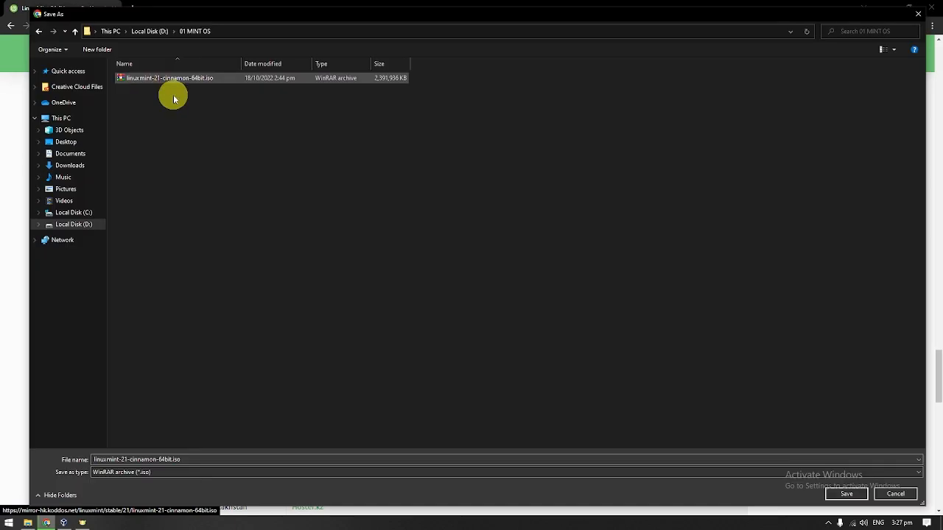
Save linuxmint-21-cinnamon-64bit.iso and open the 01 MINT OS folder on Local Disk (D:).
{"action": "left_click", "coordinate": [847, 494]}
{"action": "key", "text": "super+e"}
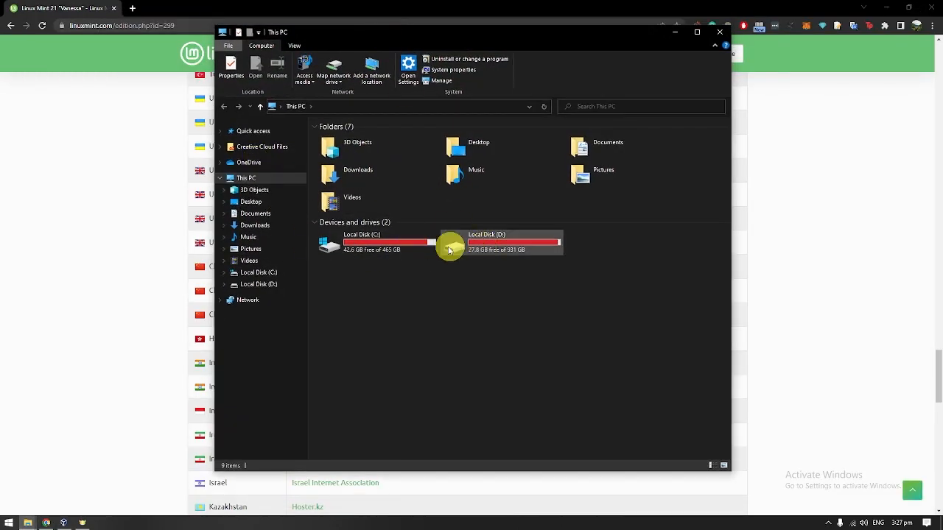
{"action": "double_click", "coordinate": [482, 248]}
{"action": "double_click", "coordinate": [356, 138]}
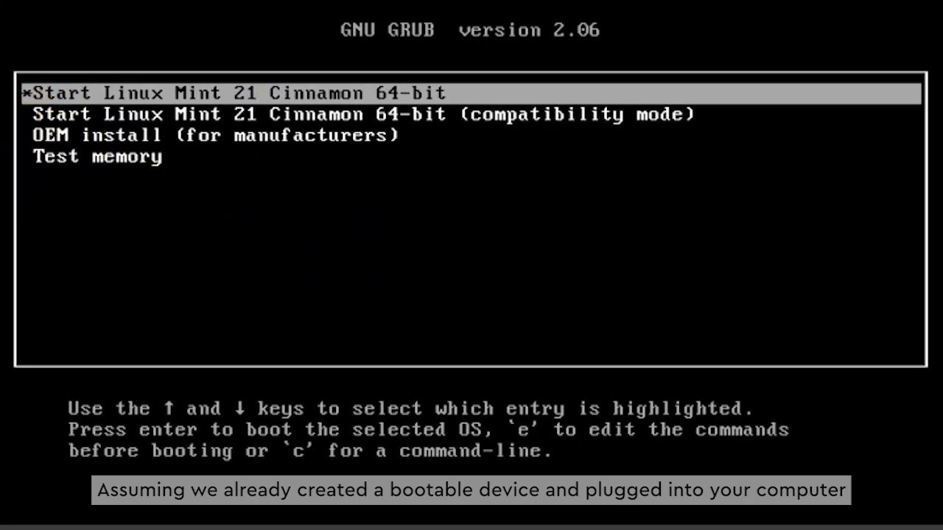
Boot the 'Start Linux Mint 21 Cinnamon 64-bit' GRUB entry.
{"action": "key", "text": "Down"}
{"action": "key", "text": "Down"}
{"action": "key", "text": "Down"}
{"action": "key", "text": "Up"}
{"action": "key", "text": "Up"}
{"action": "key", "text": "Up"}
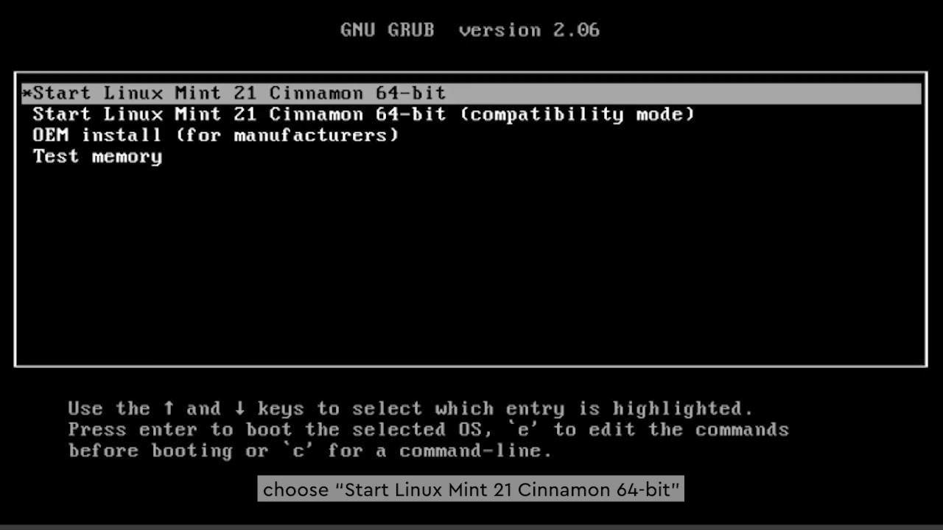
{"action": "key", "text": "Return"}
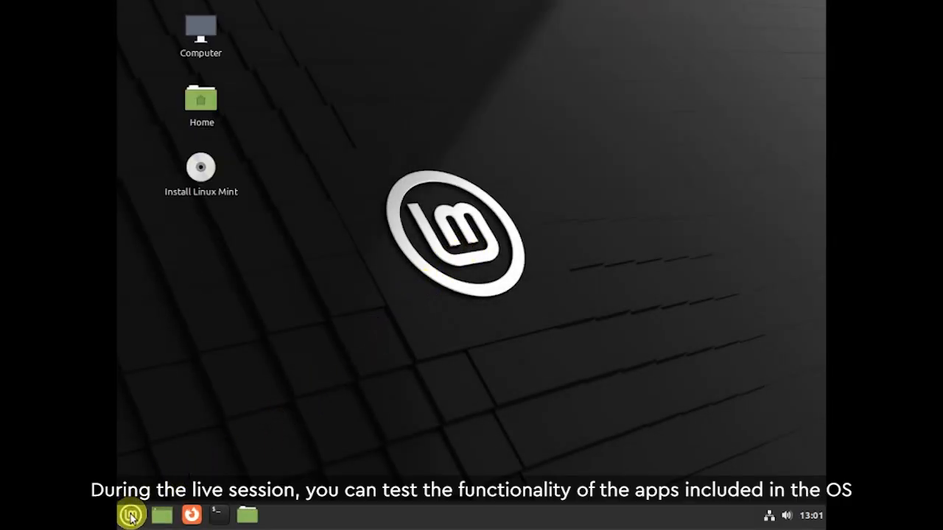
Launch the installer from the Install Linux Mint desktop icon.
{"action": "left_click", "coordinate": [131, 518]}
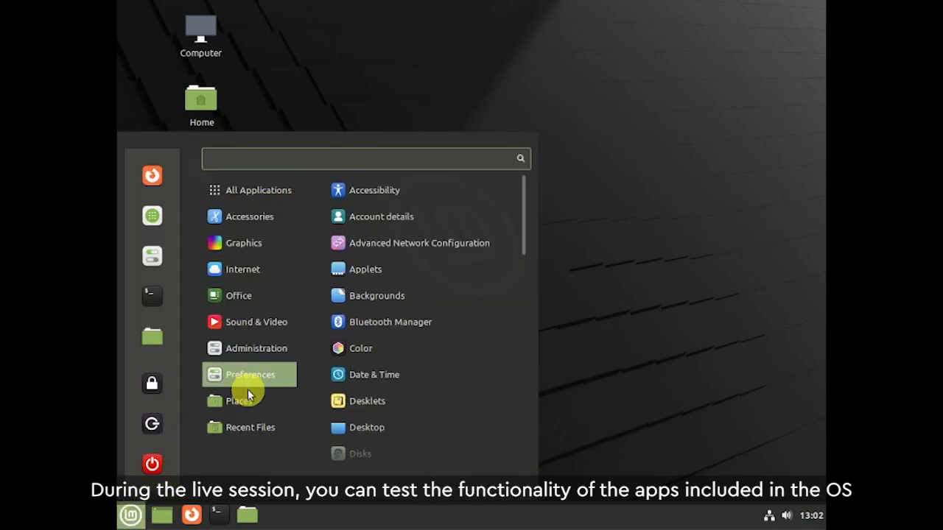
{"action": "left_click", "coordinate": [131, 515]}
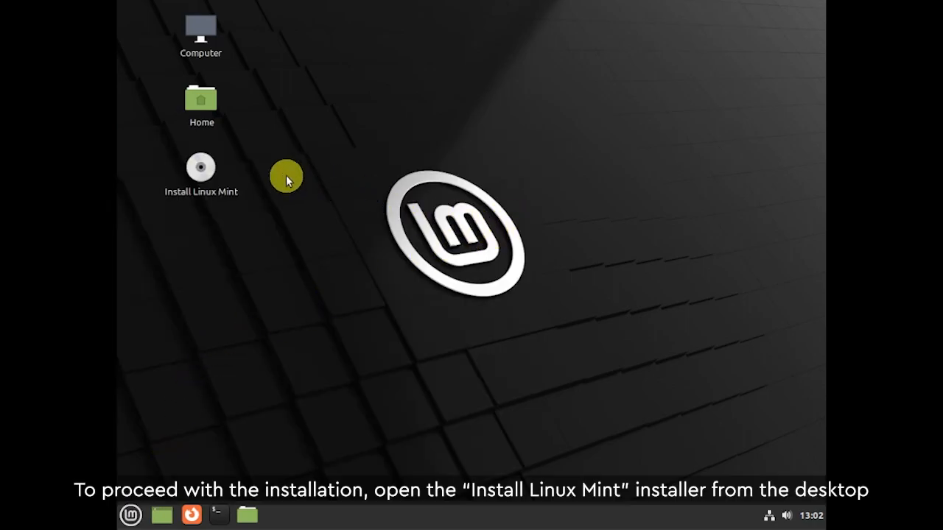
{"action": "double_click", "coordinate": [198, 169]}
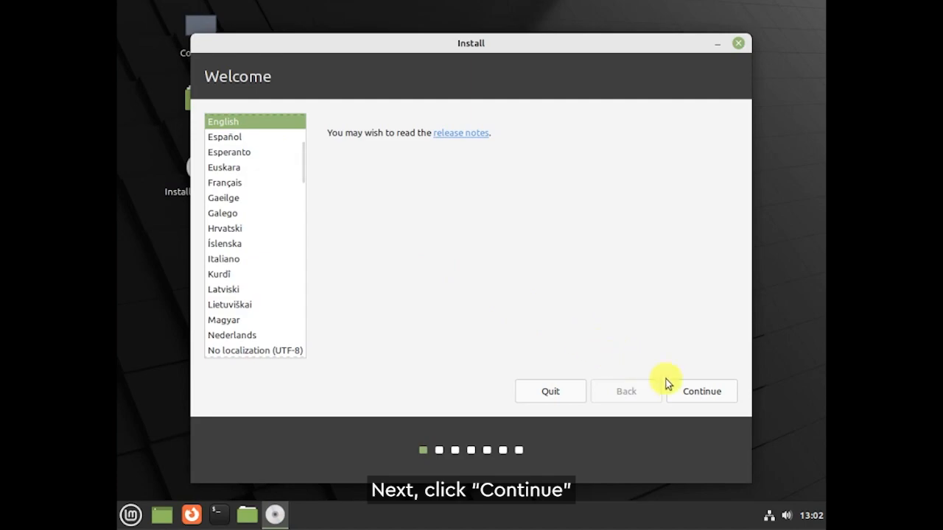
Keep English and the English (US) layout, testing it with 'The quick brown fox jumps over the lazy dog.'.
{"action": "left_click", "coordinate": [696, 394]}
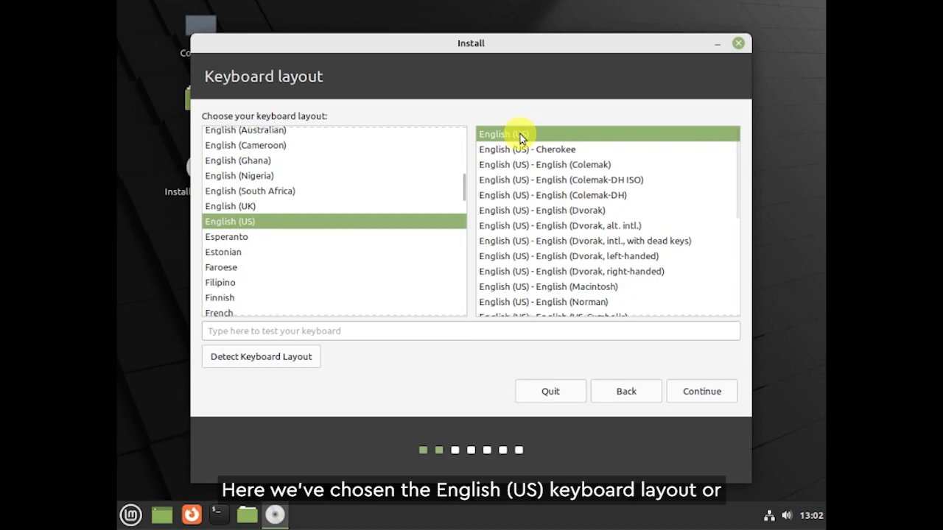
{"action": "left_click", "coordinate": [280, 330]}
{"action": "type", "text": "Th"}
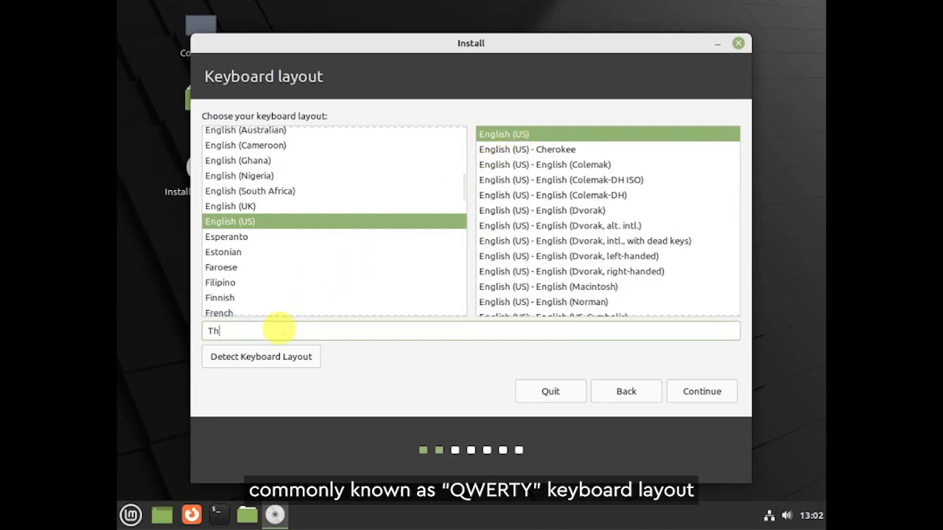
{"action": "type", "text": "e quick brown fo"}
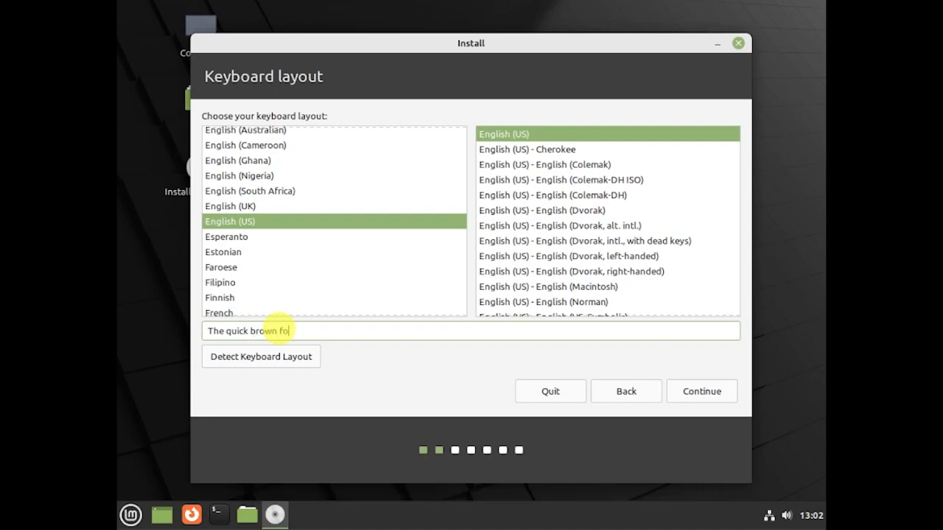
{"action": "type", "text": "x jumps over "}
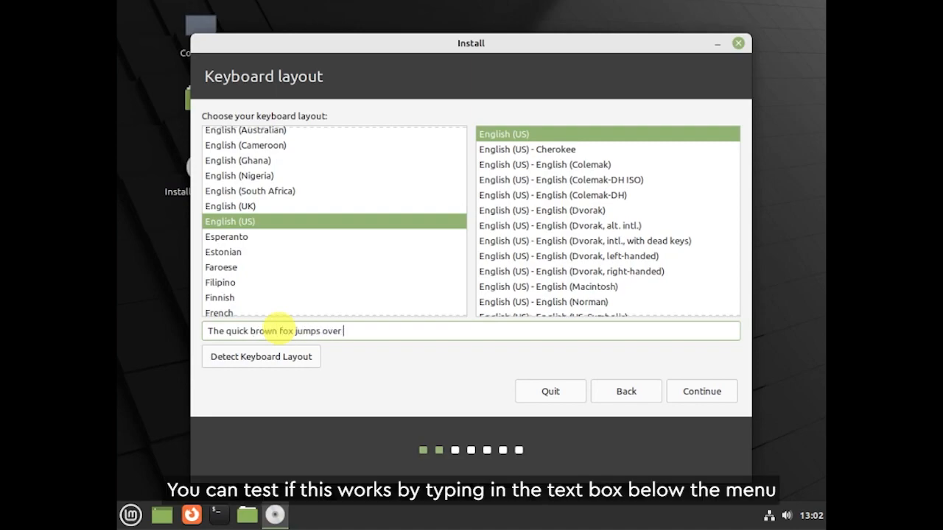
{"action": "type", "text": "the lazy dog."}
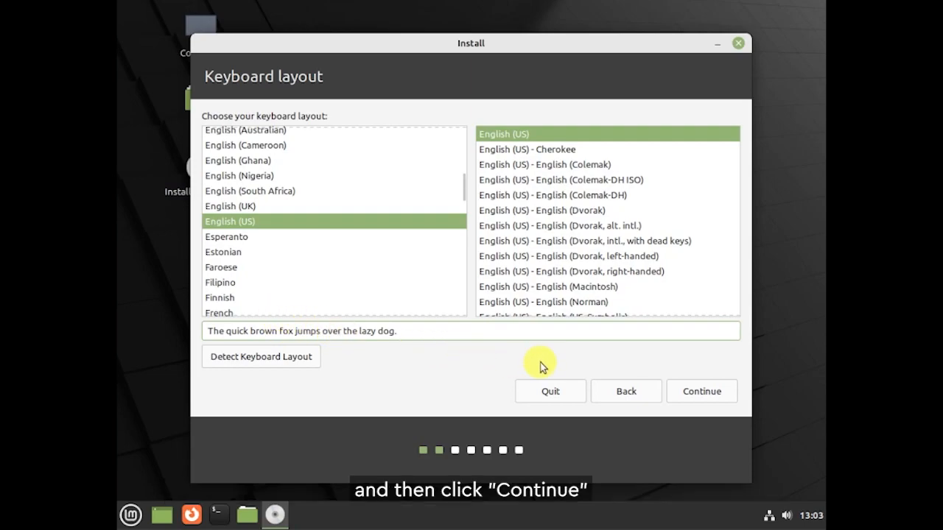
{"action": "left_click", "coordinate": [690, 392]}
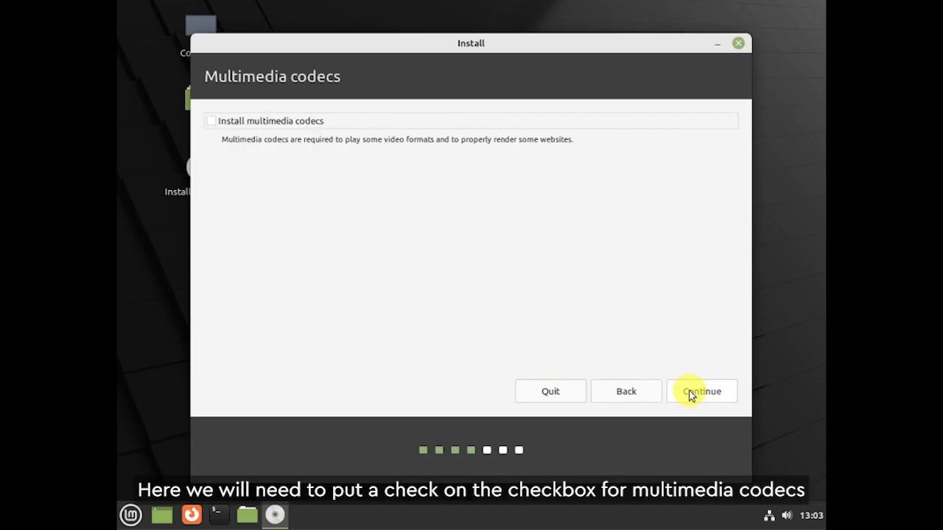
Enable 'Install multimedia codecs' and continue.
{"action": "left_click", "coordinate": [213, 123]}
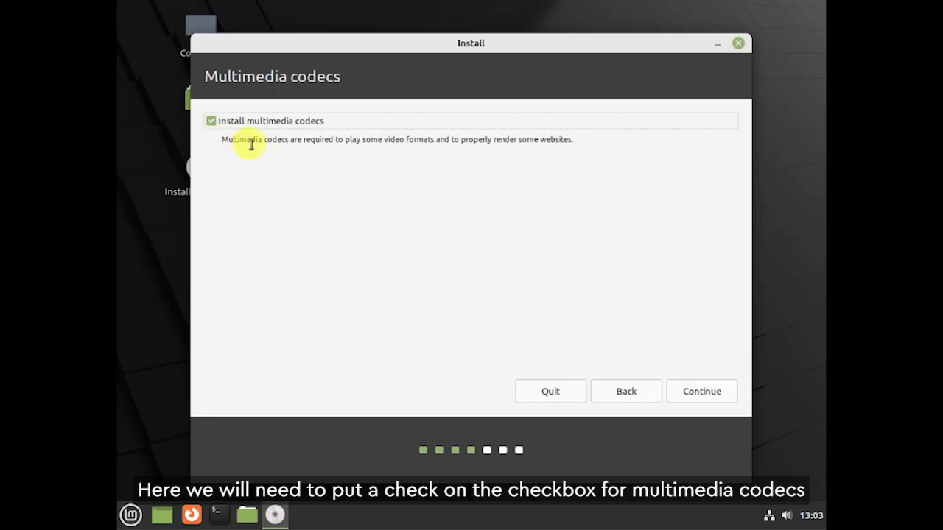
{"action": "left_click", "coordinate": [692, 391]}
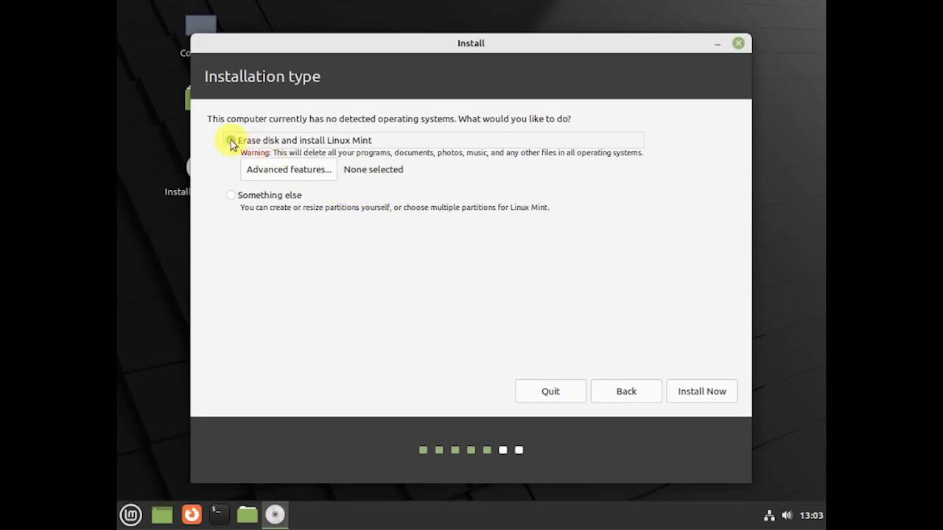
Install with Erase disk, confirm writing changes to disk, and accept the Manila timezone.
{"action": "left_click", "coordinate": [719, 394]}
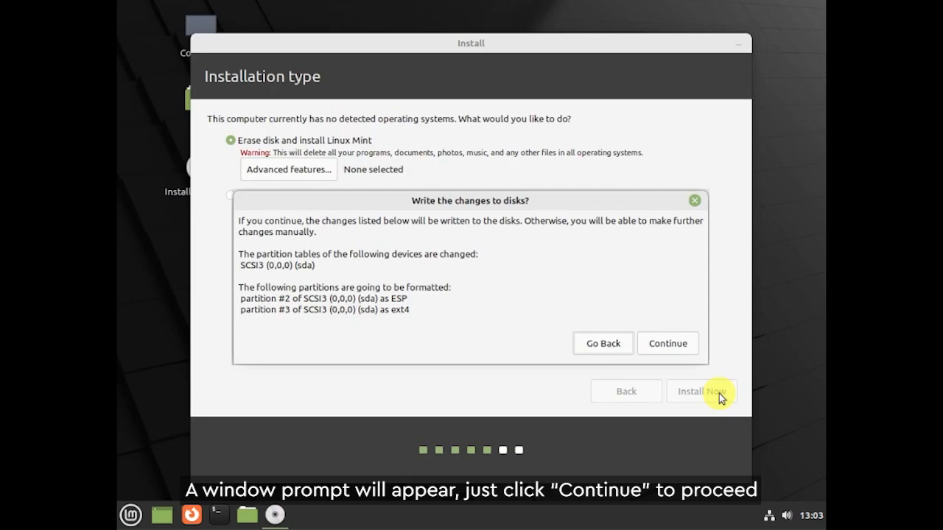
{"action": "left_click", "coordinate": [663, 345]}
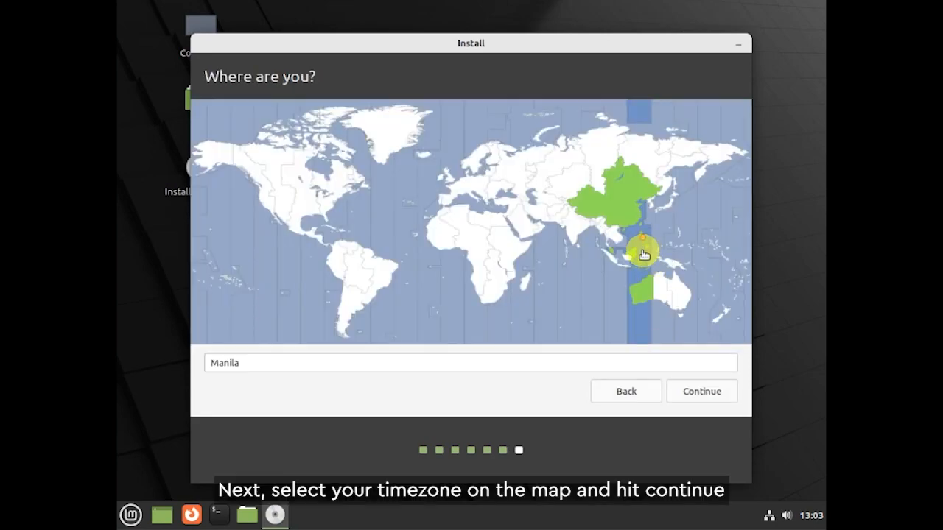
{"action": "left_click", "coordinate": [711, 393]}
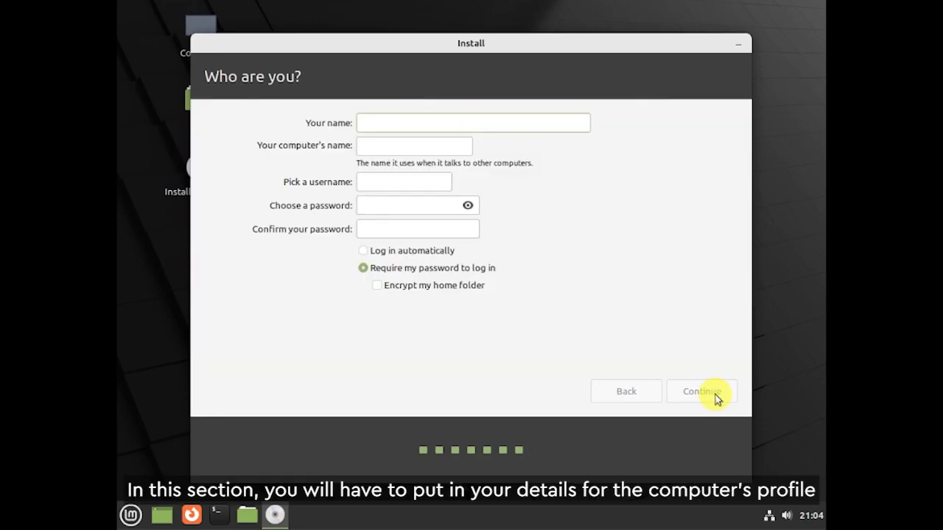
Enter the user's full name and replace the suggested username.
{"action": "left_click", "coordinate": [517, 125]}
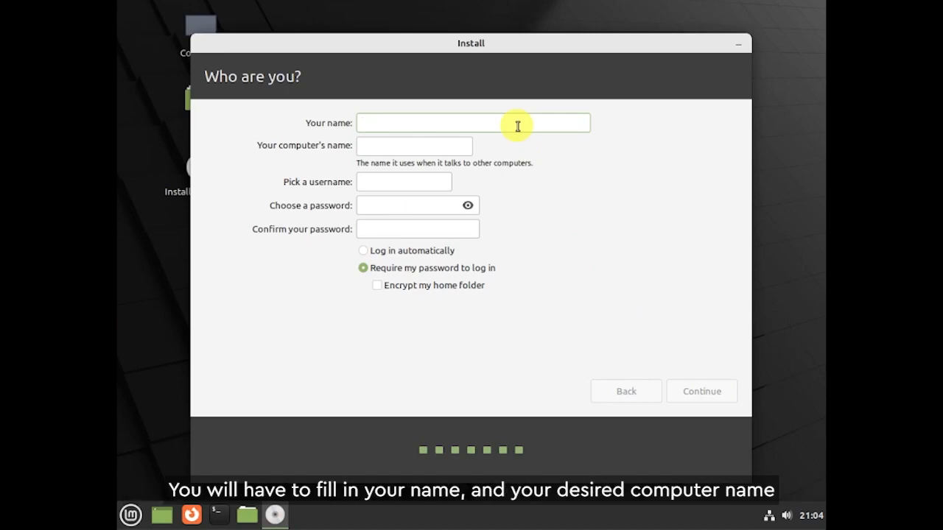
{"action": "type", "text": "John Doe"}
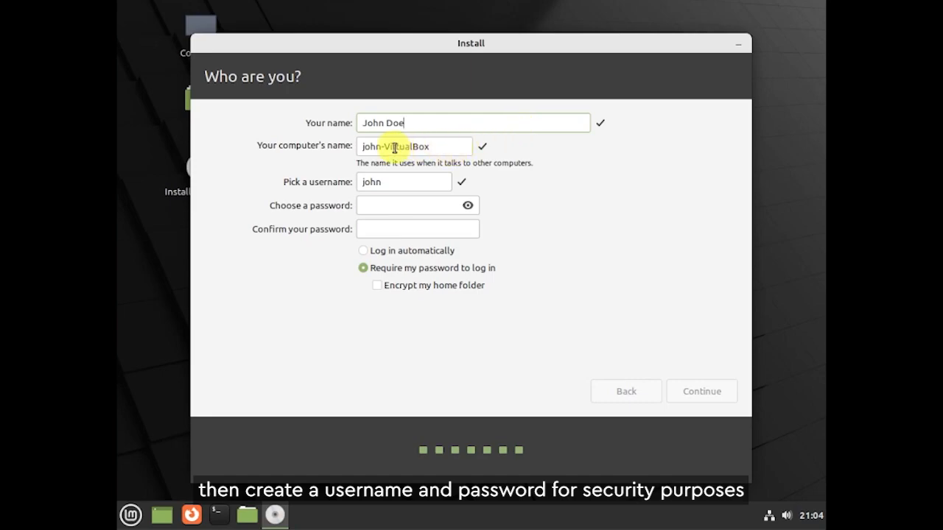
{"action": "double_click", "coordinate": [396, 182]}
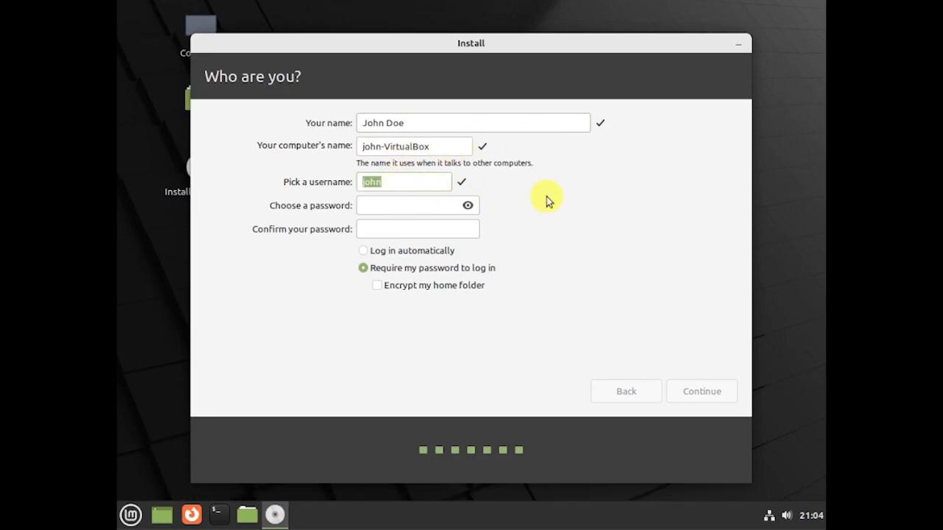
{"action": "type", "text": "user"}
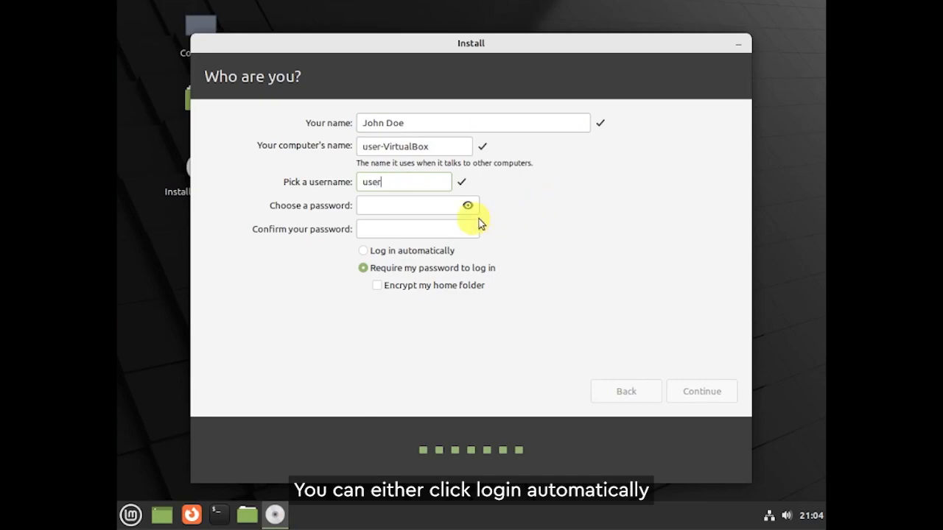
Enter and confirm the account password, keep 'Require my password', and submit.
{"action": "left_click", "coordinate": [396, 205]}
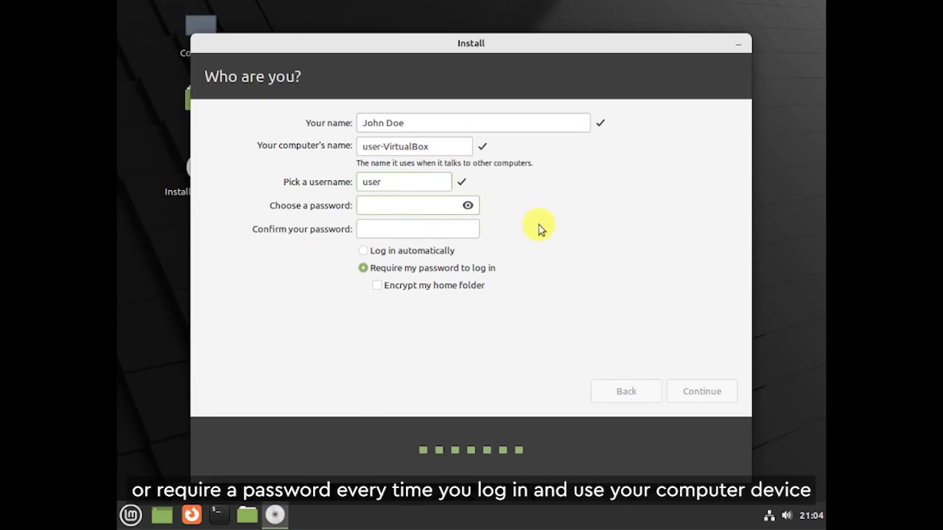
{"action": "type", "text": "•••••"}
{"action": "key", "text": "Tab"}
{"action": "type", "text": "•••••"}
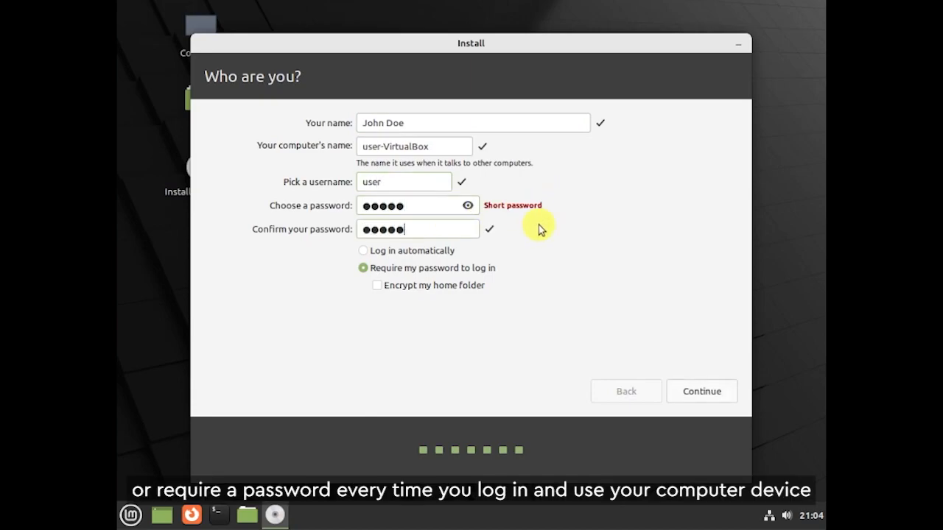
{"action": "left_click", "coordinate": [468, 207]}
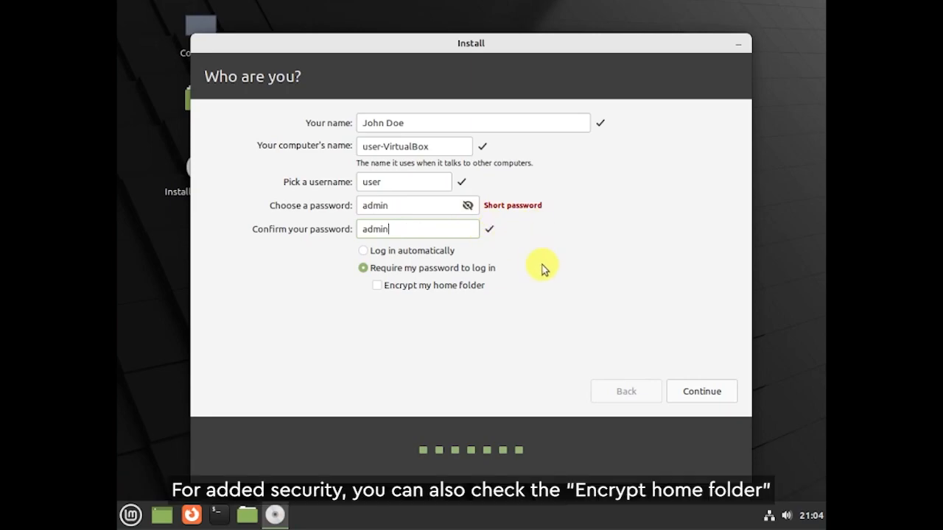
{"action": "left_click", "coordinate": [365, 270]}
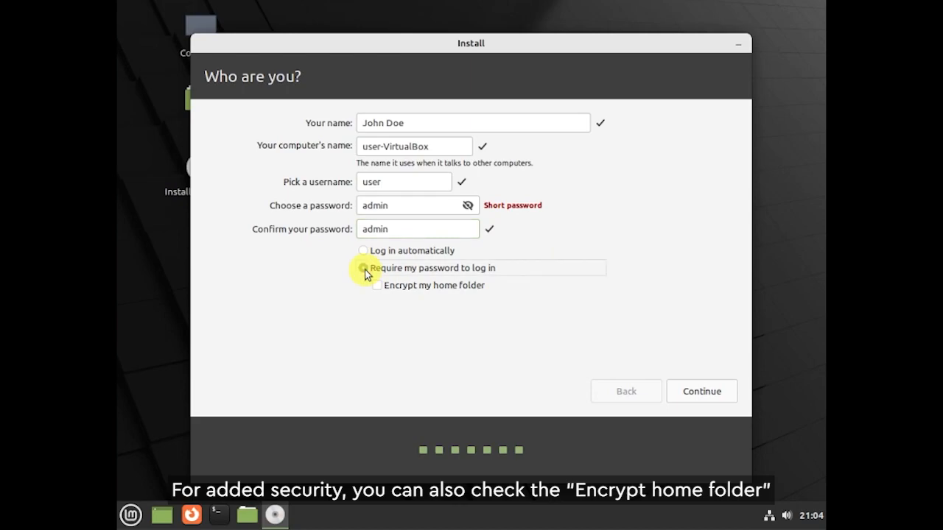
{"action": "left_click", "coordinate": [702, 394]}
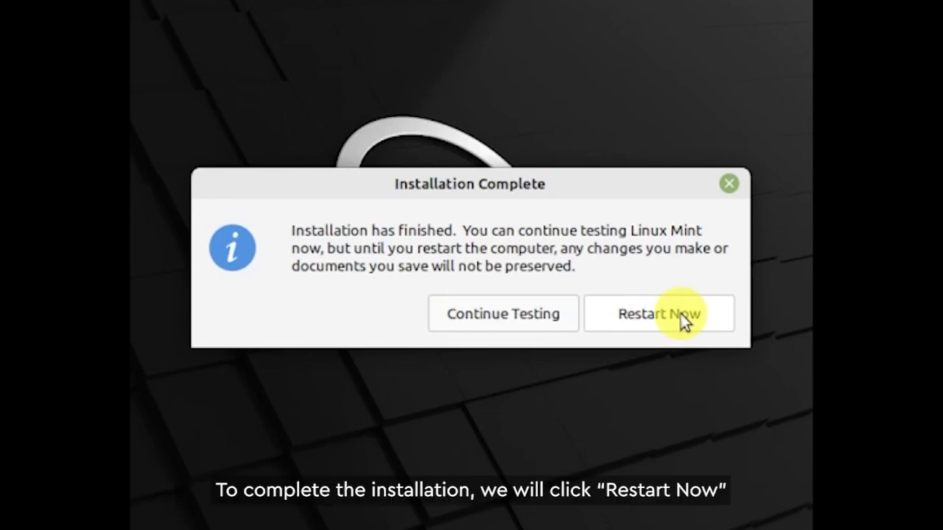
Restart after removing the install medium, then log in with the account password.
{"action": "left_click", "coordinate": [682, 317]}
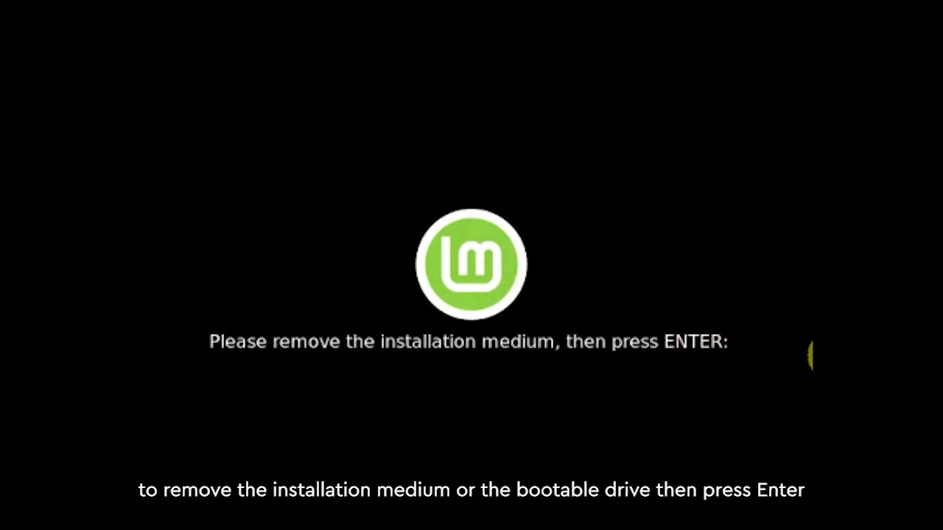
{"action": "key", "text": "Return"}
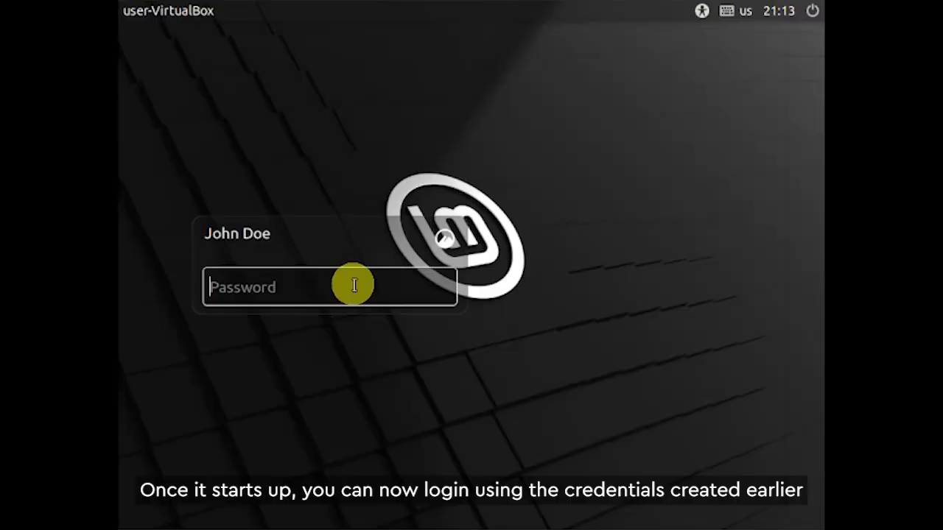
{"action": "type", "text": "•••••"}
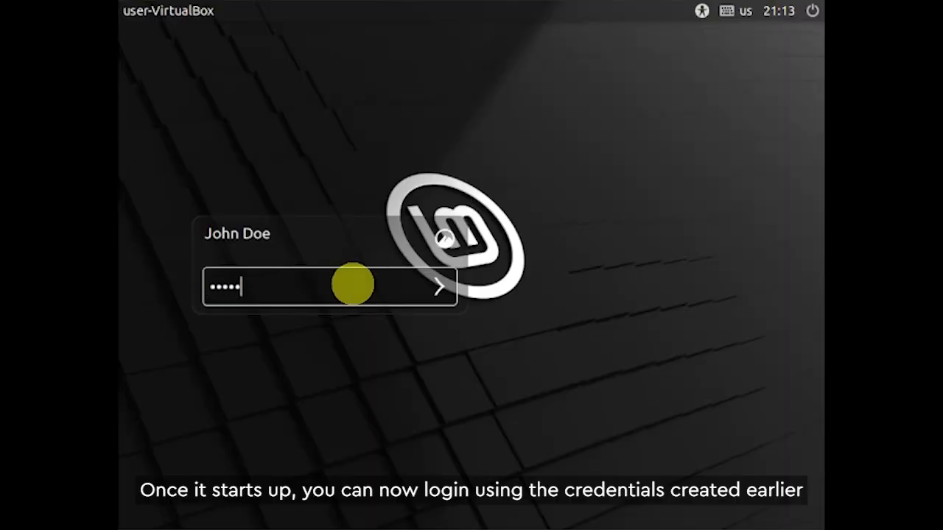
{"action": "key", "text": "Return"}
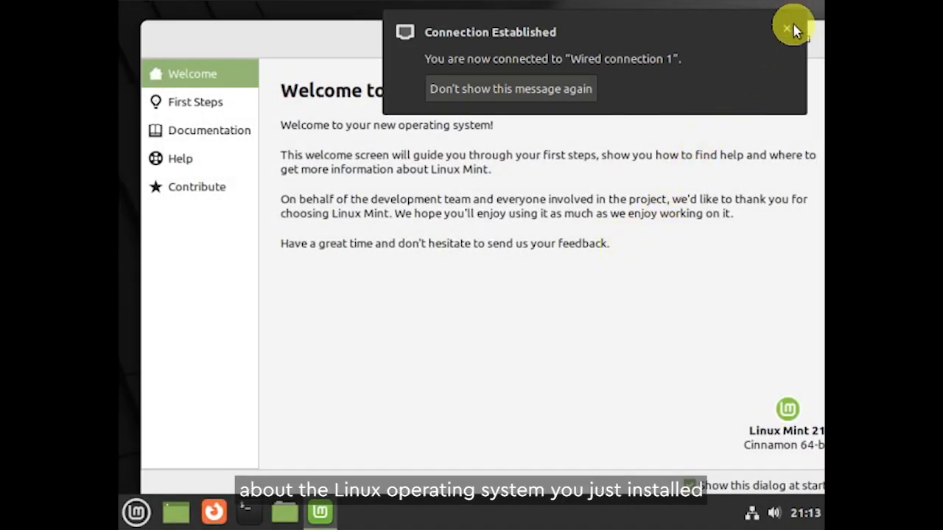
Dismiss the connection notice, view First Steps, Documentation, Help and Contribute, then close Welcome.
{"action": "left_click", "coordinate": [788, 31]}
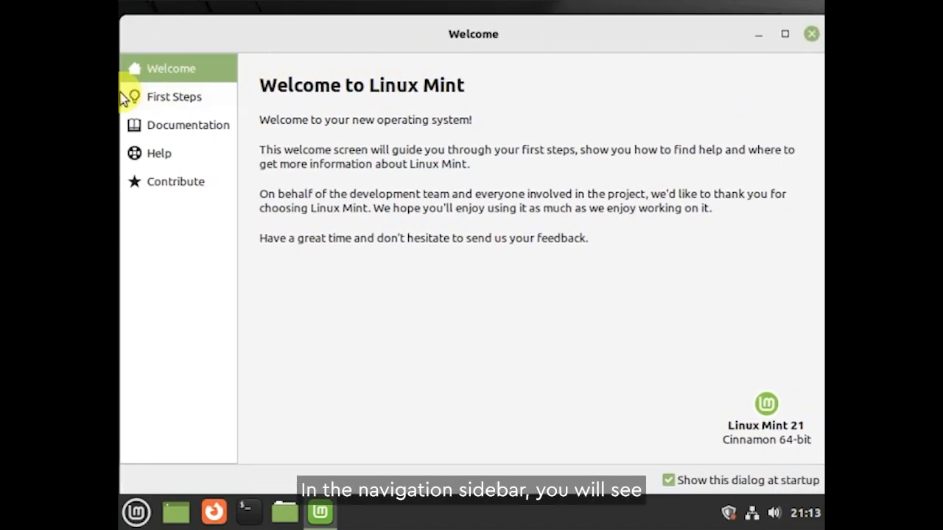
{"action": "left_click", "coordinate": [199, 99]}
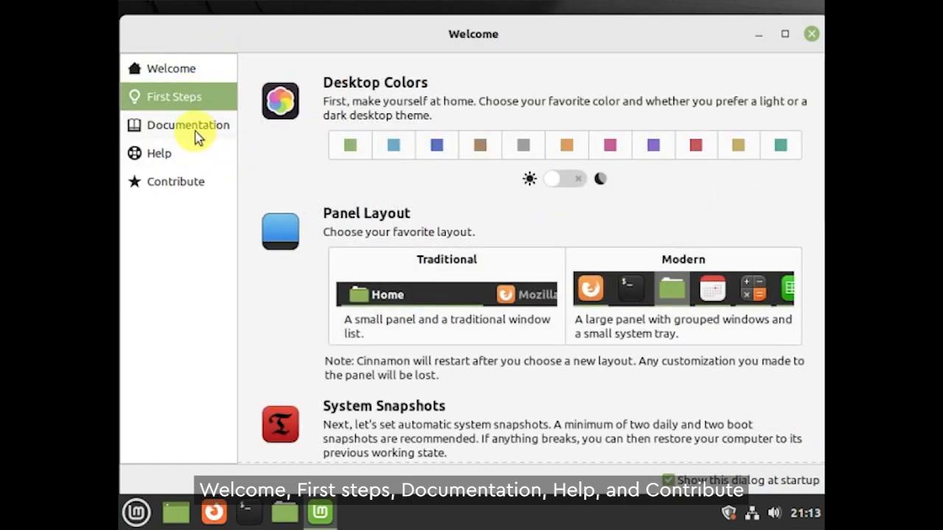
{"action": "left_click", "coordinate": [197, 138]}
{"action": "left_click", "coordinate": [190, 158]}
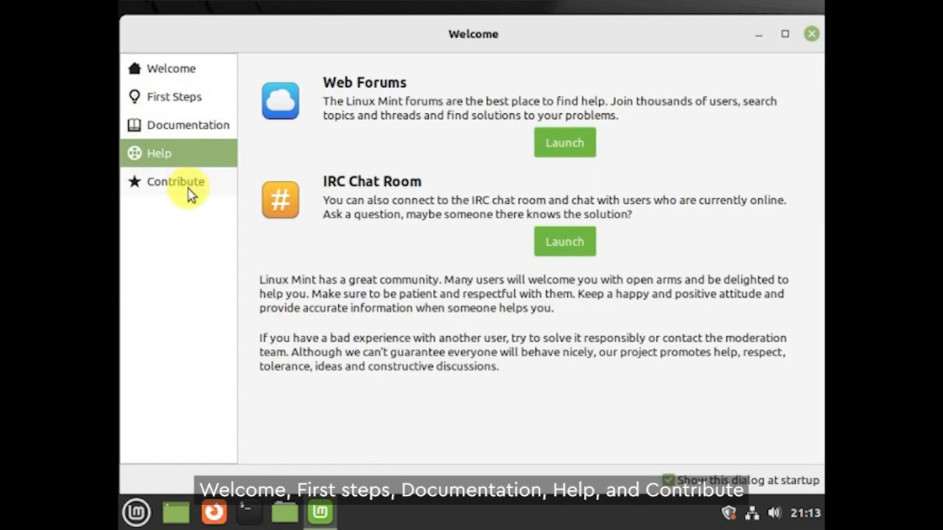
{"action": "left_click", "coordinate": [190, 193]}
{"action": "left_click", "coordinate": [201, 71]}
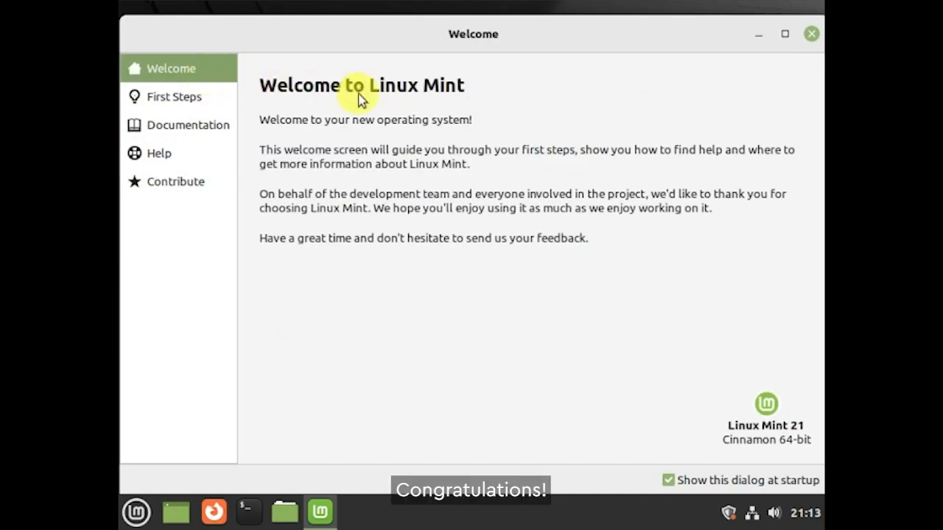
{"action": "left_click", "coordinate": [812, 34]}
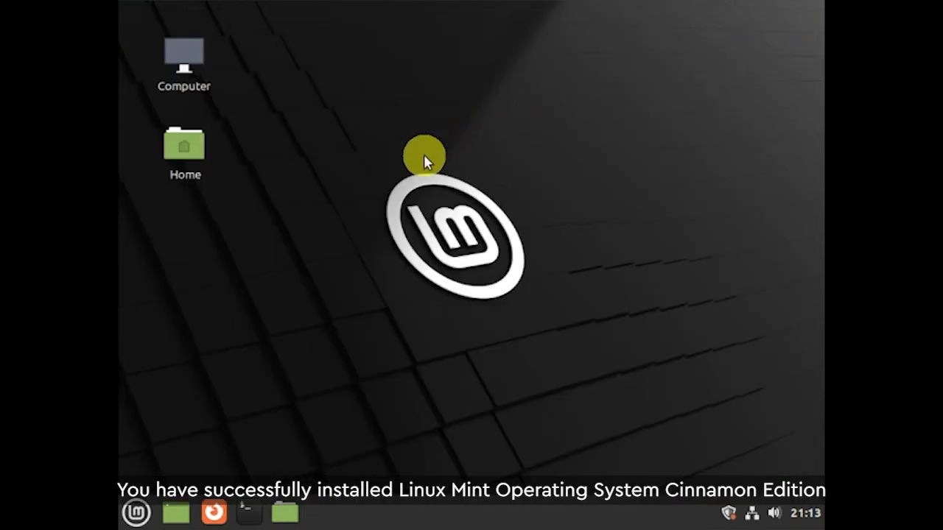